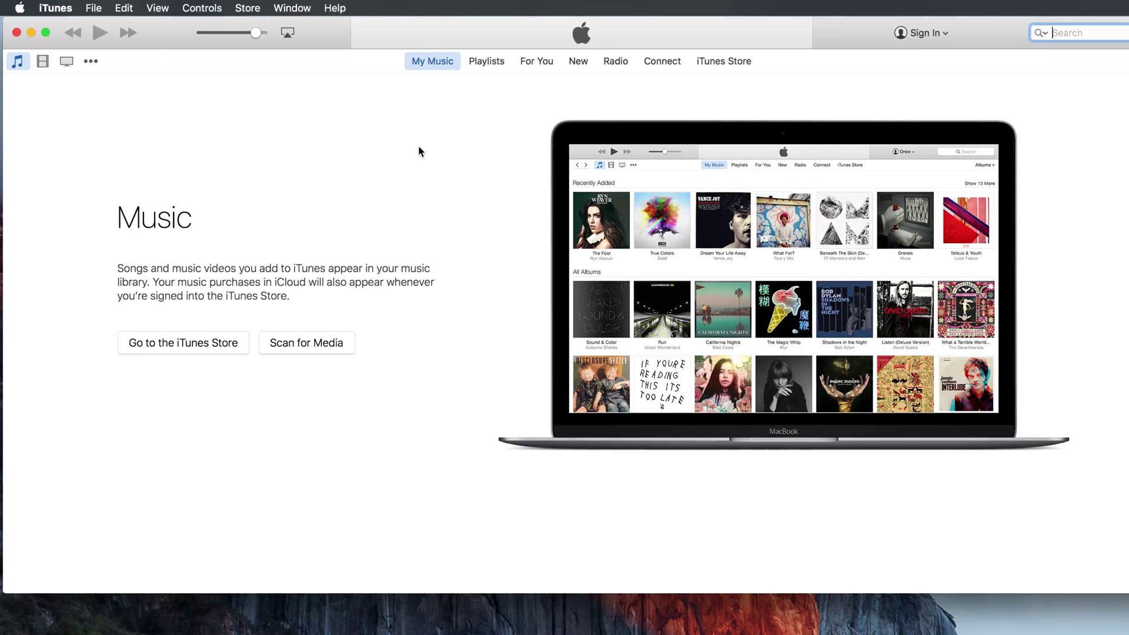
Choose Authorize This Computer… from the iTunes Store menu
left_click(248, 8)
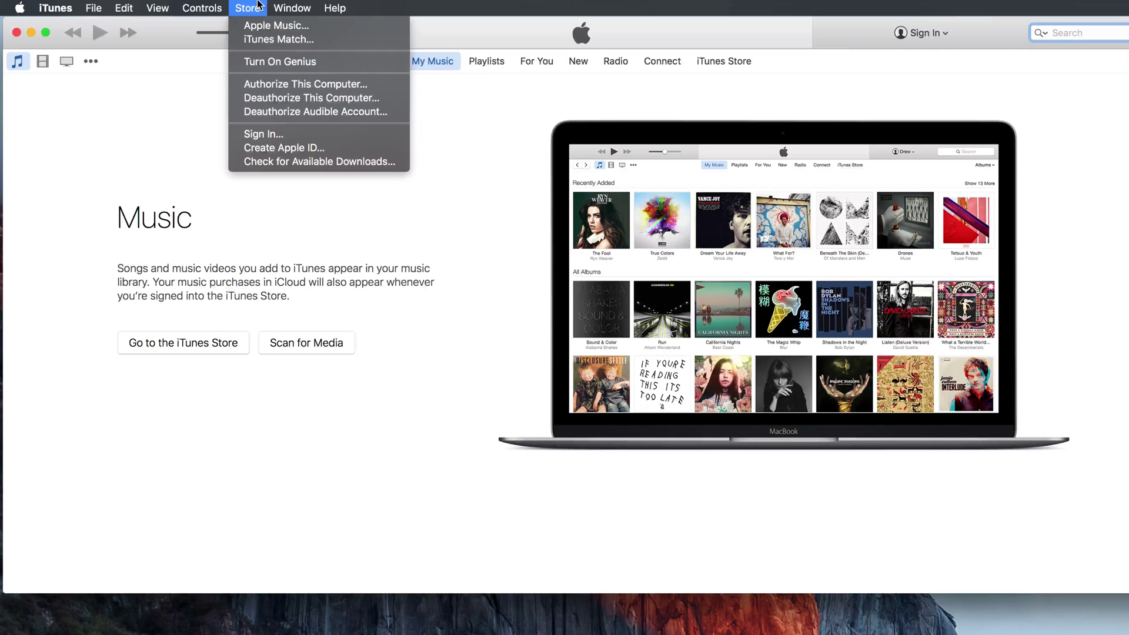
left_click(301, 86)
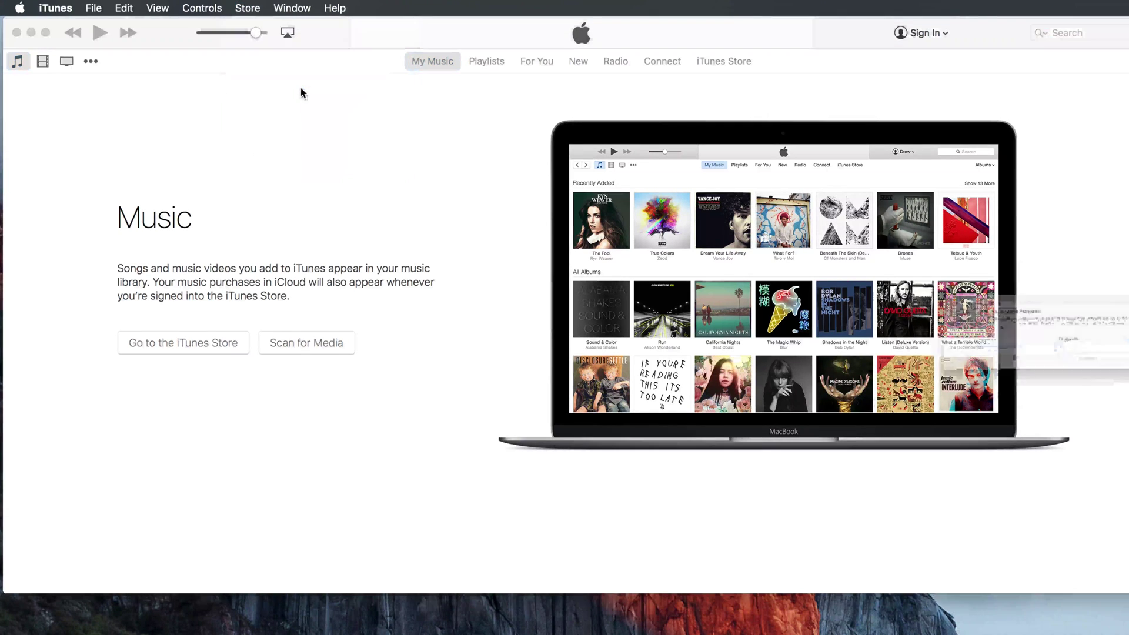
Move the empty Apple ID and password dialog to the screen centre
left_click_drag(975, 267, 485, 151)
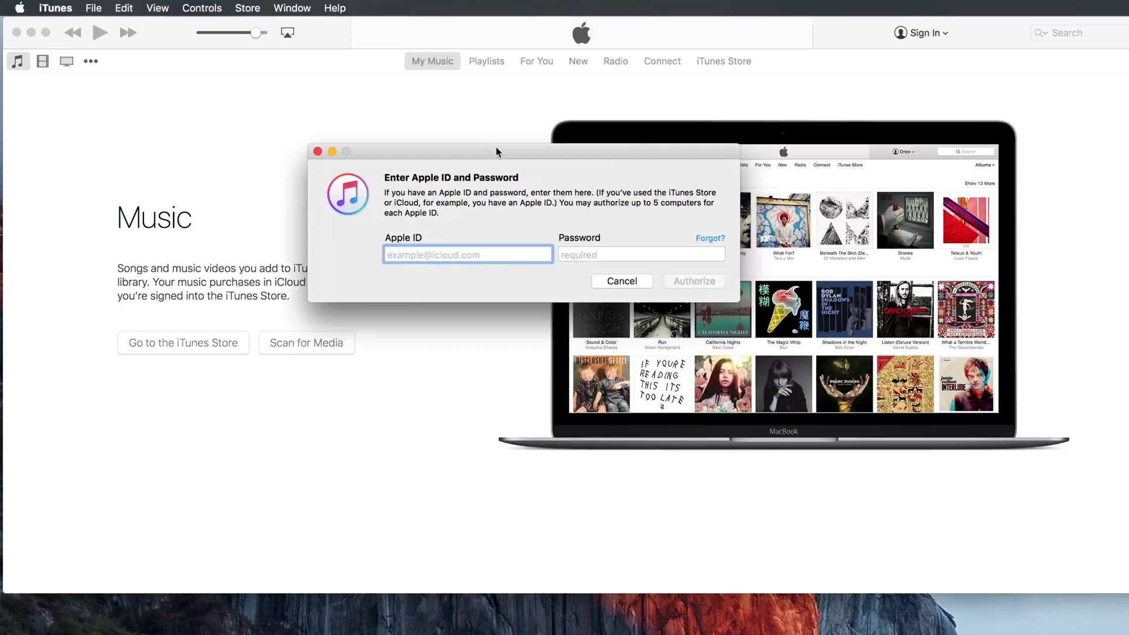